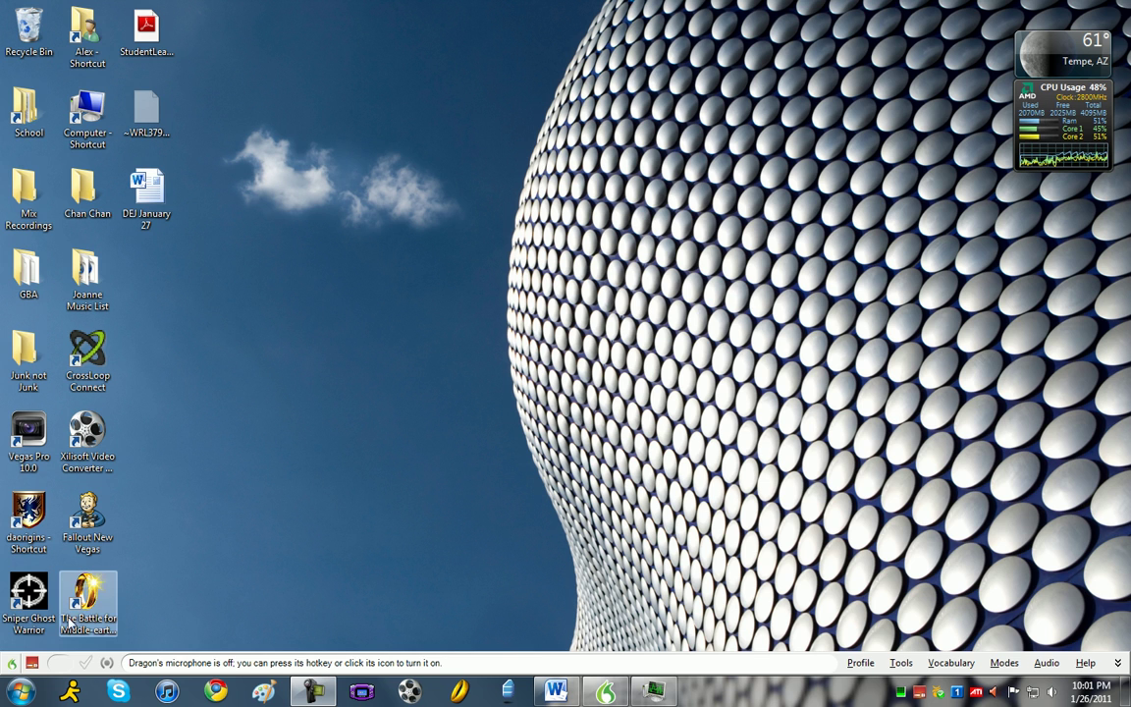
- Open a blank Notepad window by voice, reposition it, and turn the Dragon microphone back on
left_click(31, 663)
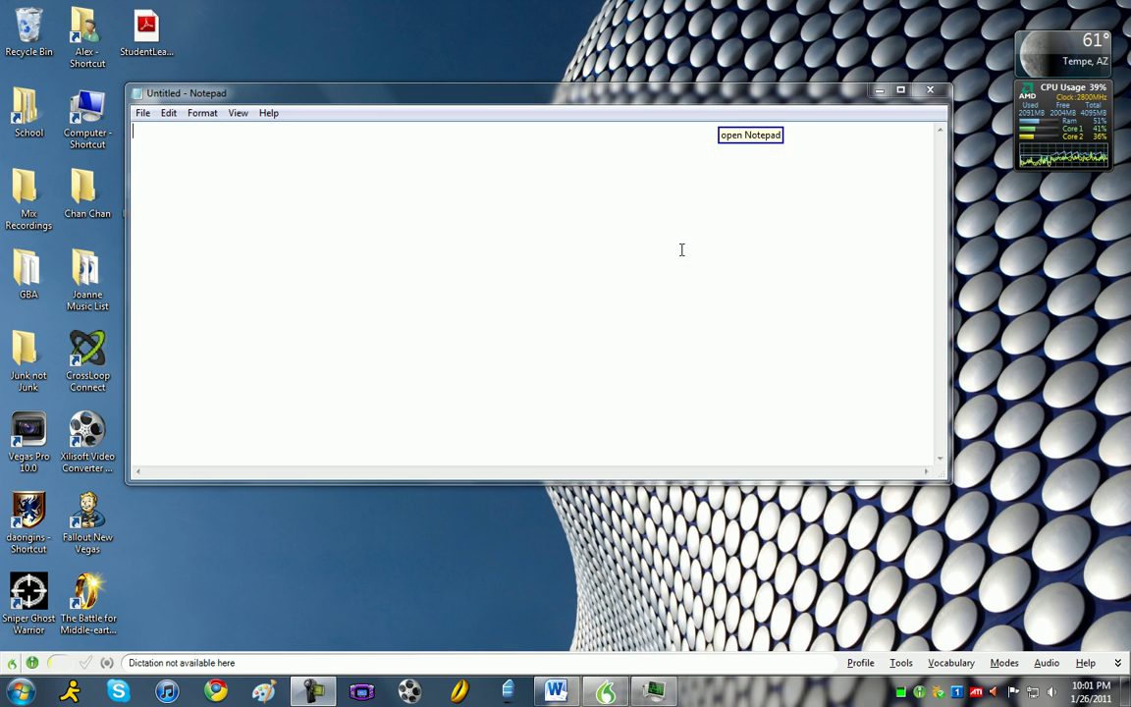
left_click(33, 664)
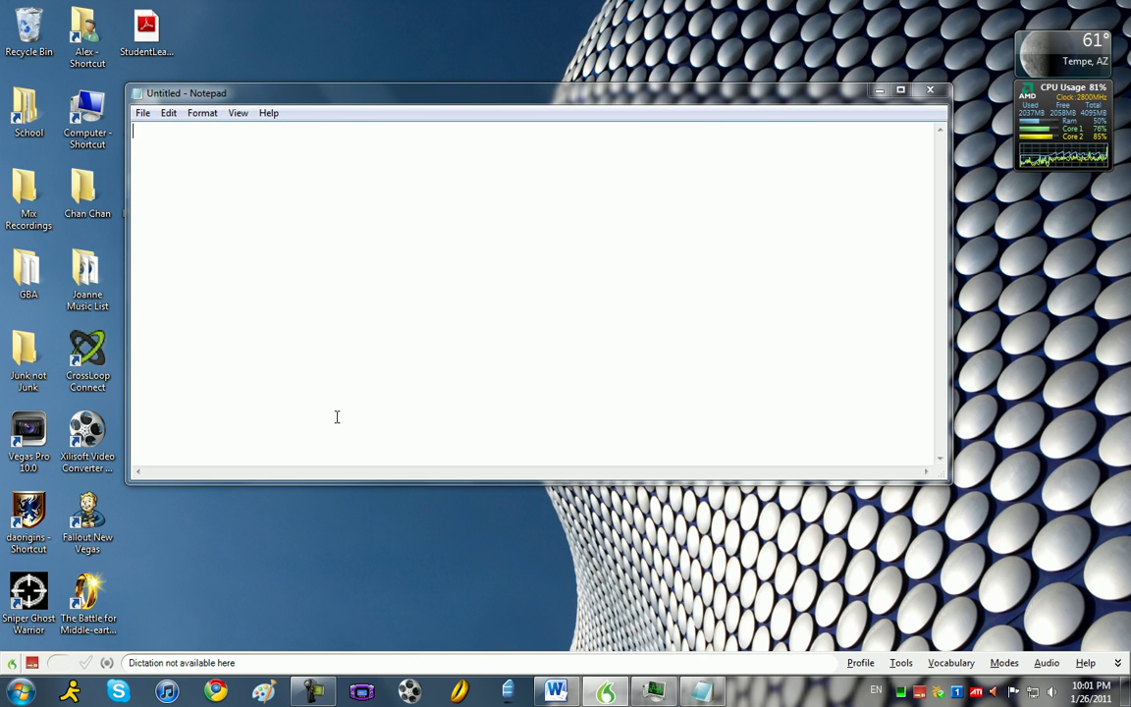
mouse_move(349, 108)
left_mouse_down()
mouse_move(378, 128)
mouse_move(351, 96)
left_mouse_up()
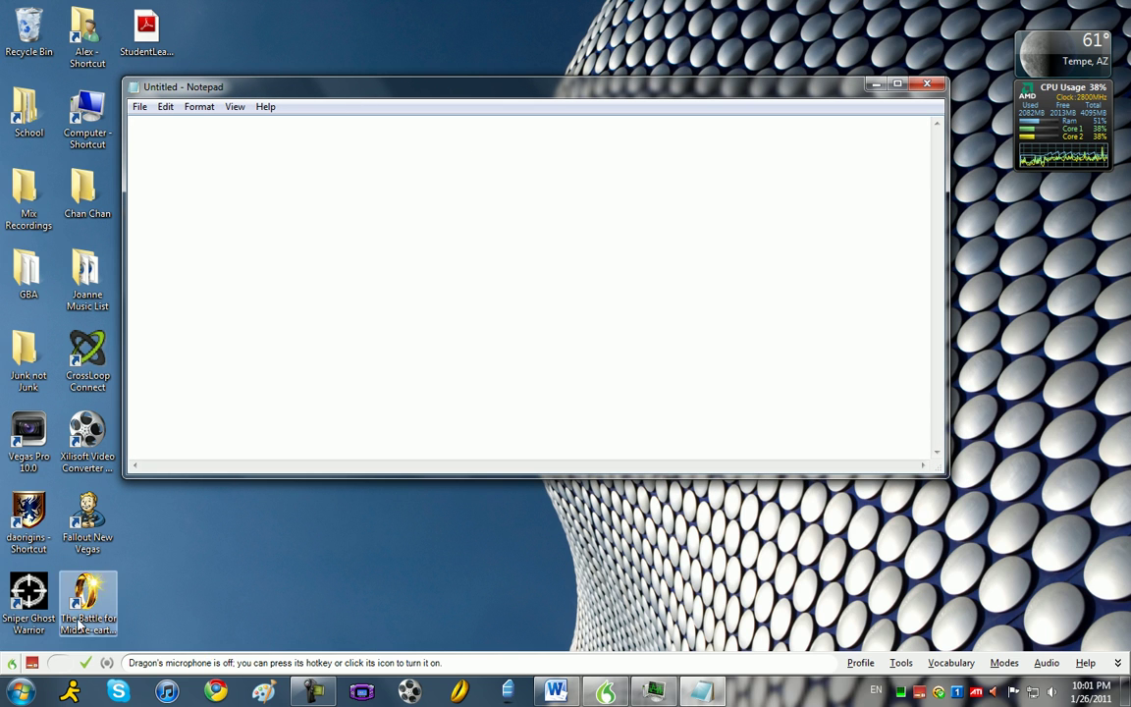
left_click(30, 665)
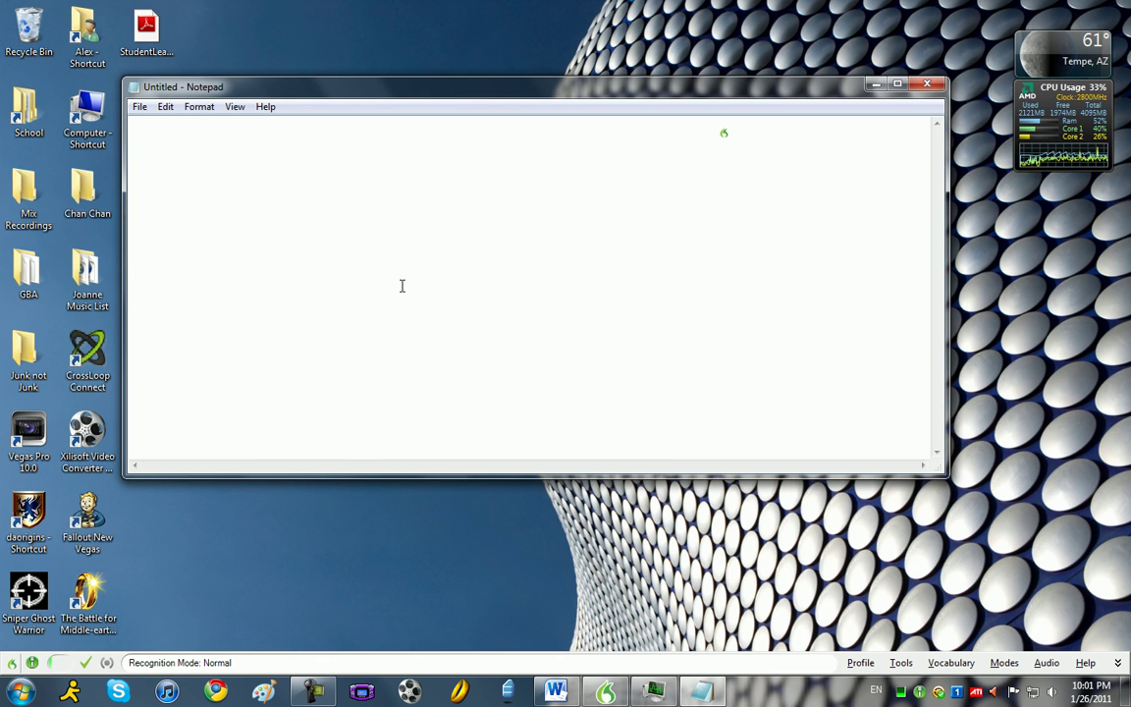
- Dictate 'This is my words and action' into Notepad and switch the microphone off
type("This is my words and action")
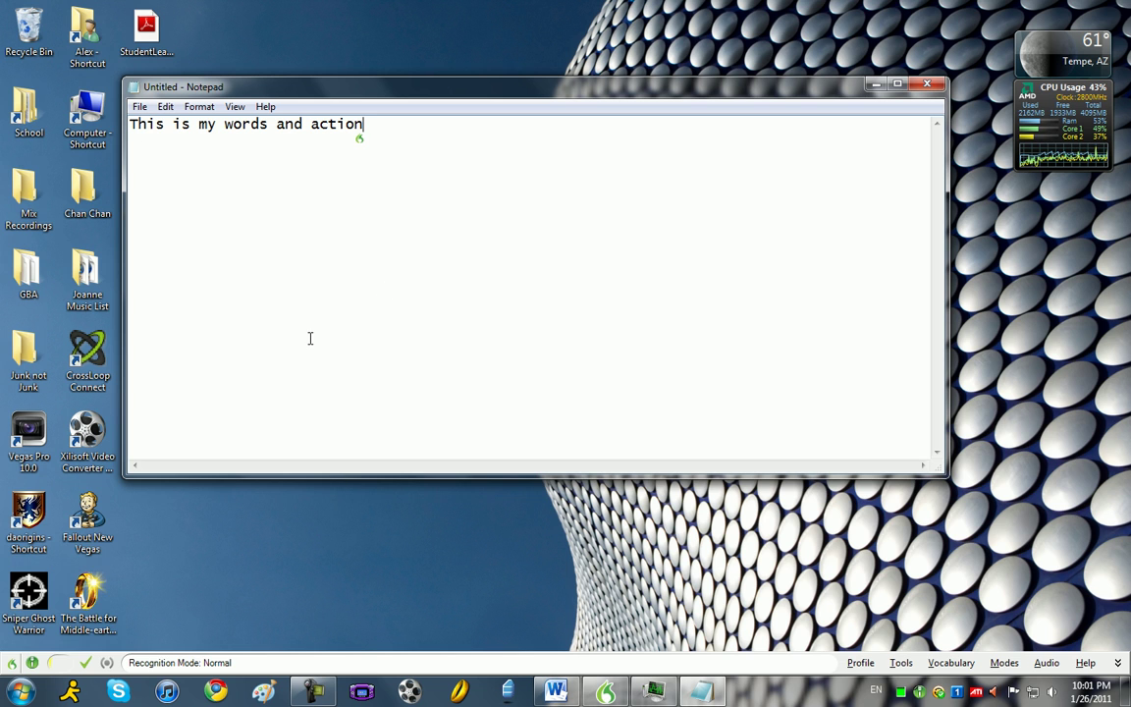
left_click(33, 662)
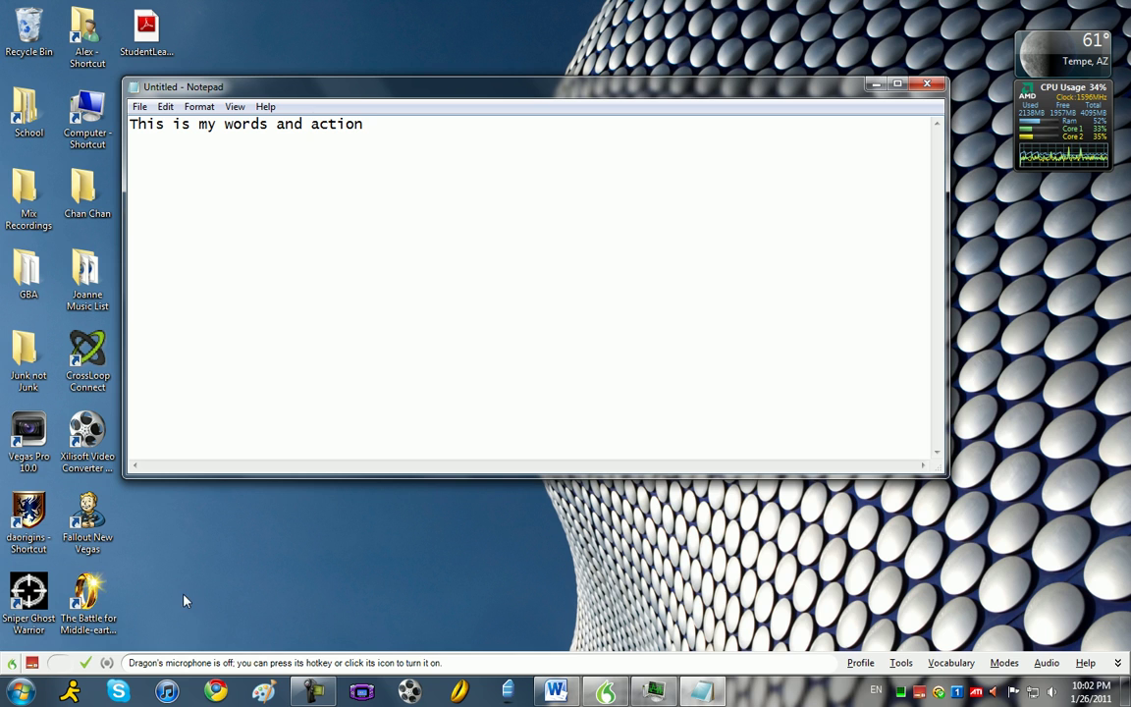
- Minimize Notepad to leave the bare desktop, with Dragon's microphone turned off afterwards
left_click(32, 664)
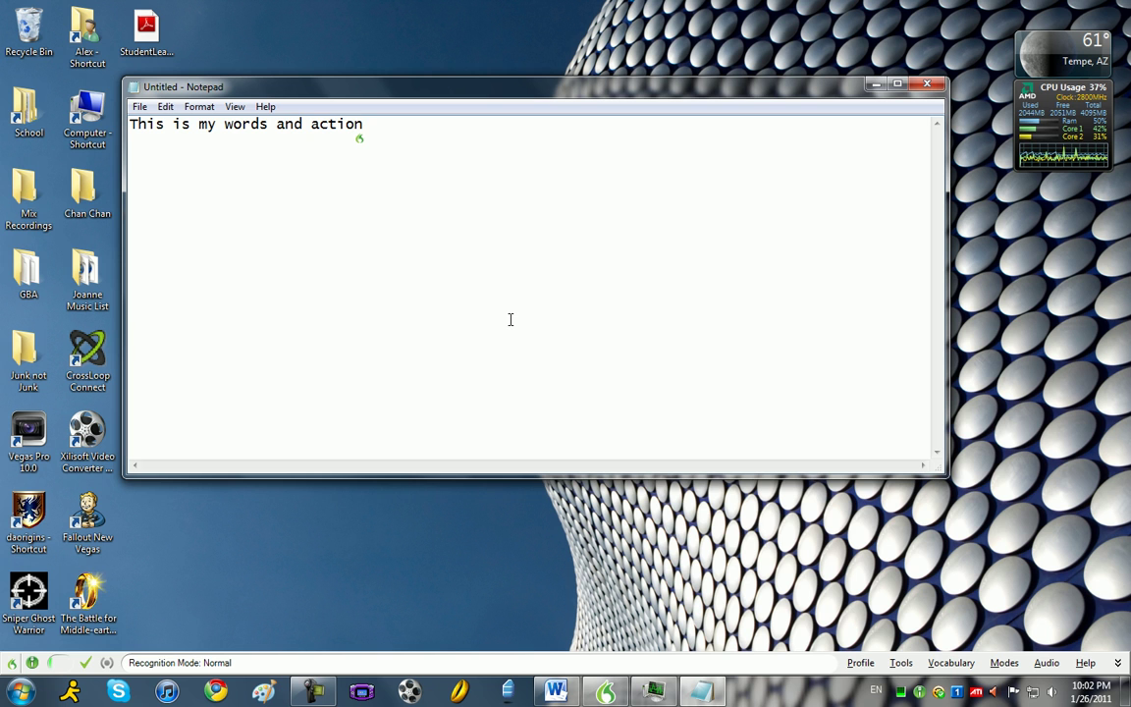
left_click(875, 85)
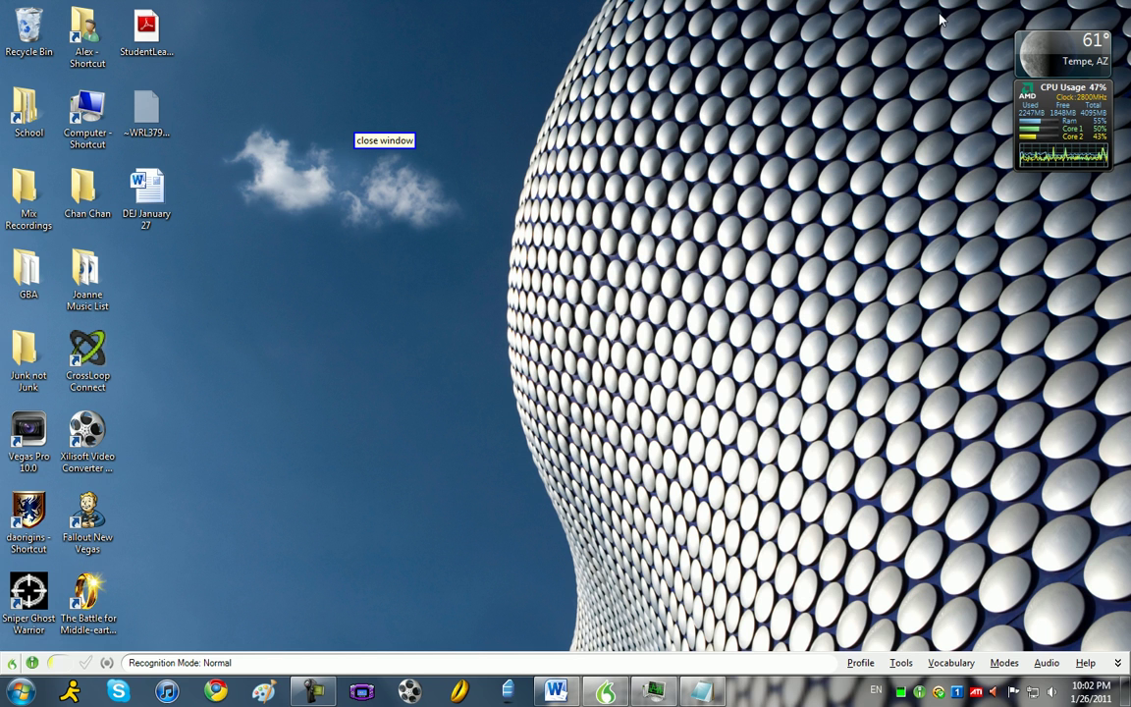
key("KP_Add")
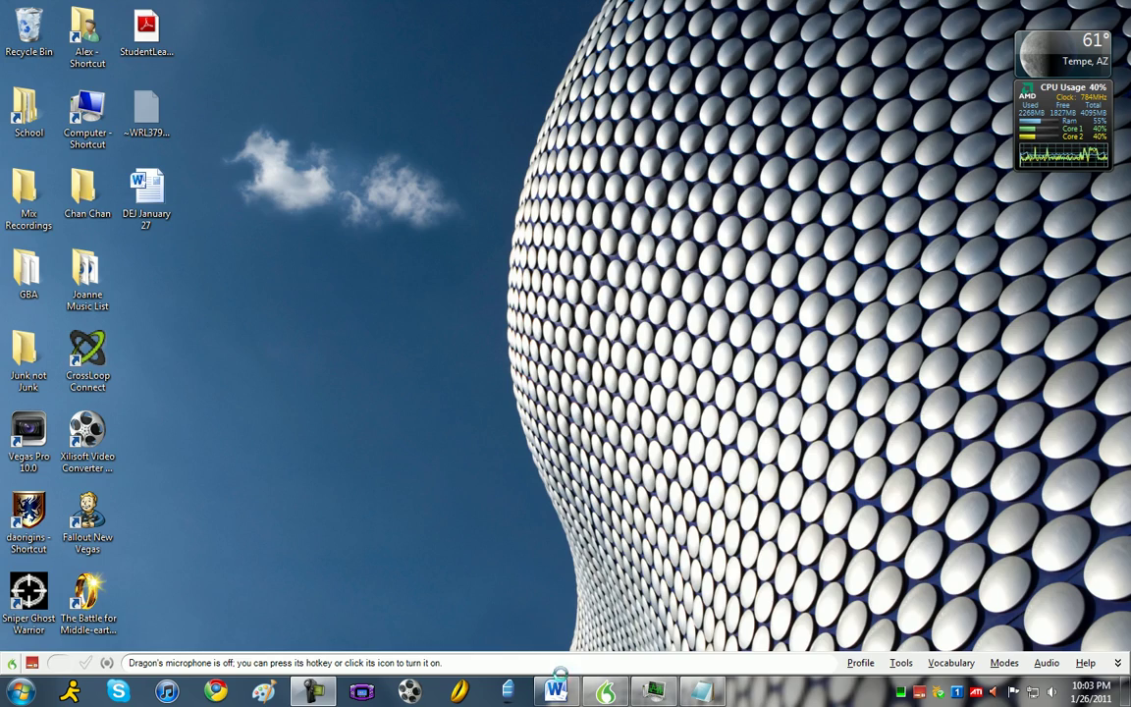
left_click(557, 678)
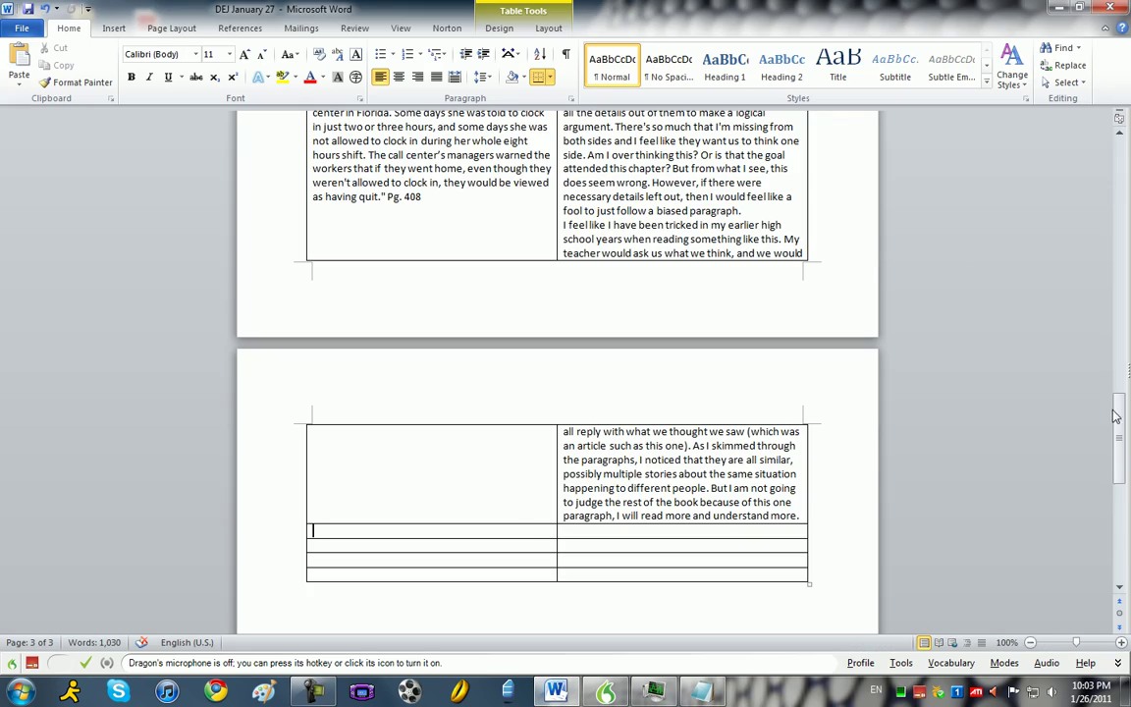
left_click_drag(1115, 416, 1053, 165)
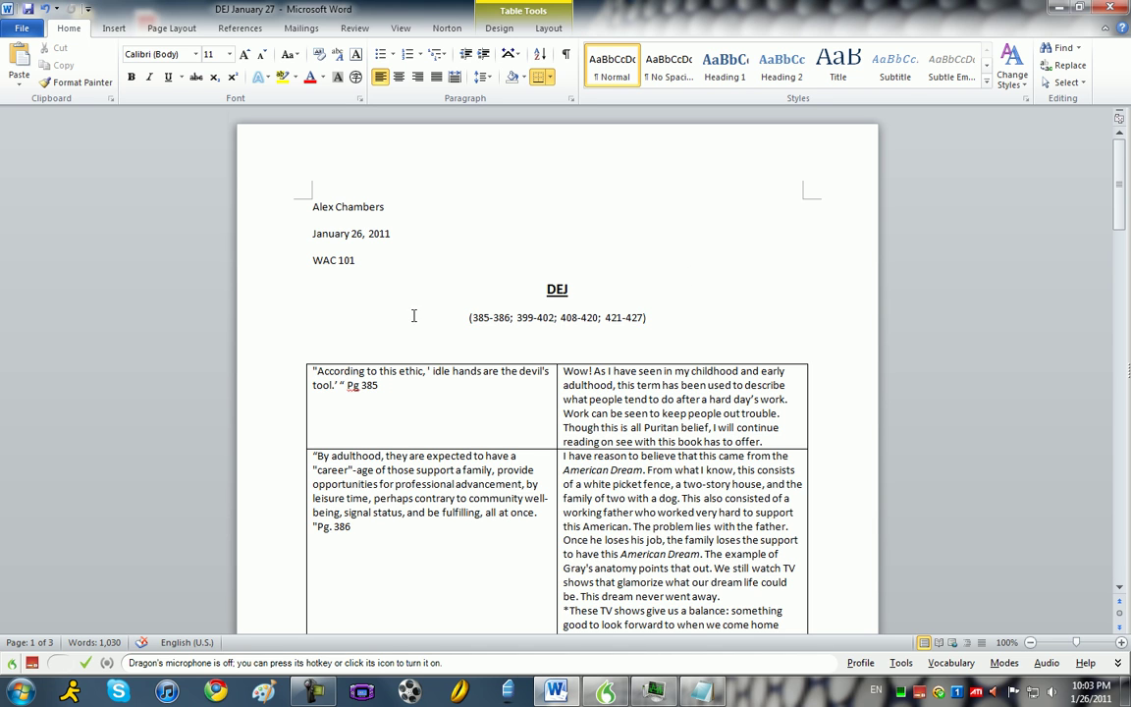
mouse_move(432, 392)
left_click_drag(1119, 177, 1119, 209)
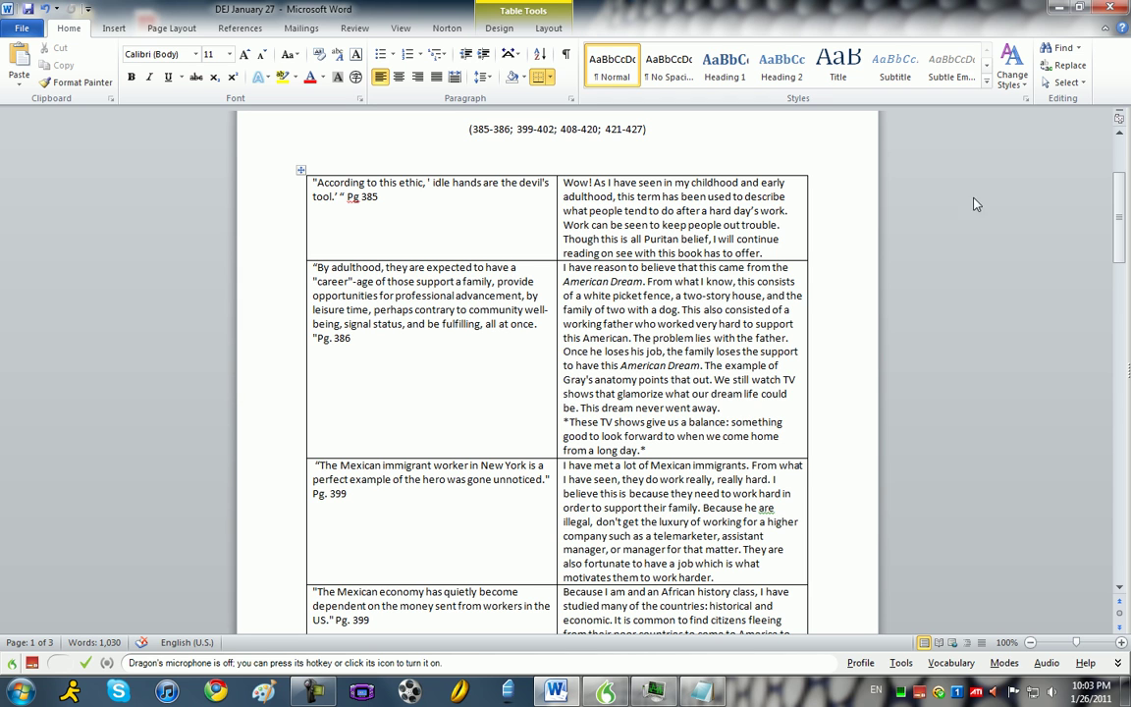
mouse_move(1120, 233)
left_mouse_down()
mouse_move(1119, 252)
mouse_move(1122, 229)
left_mouse_up()
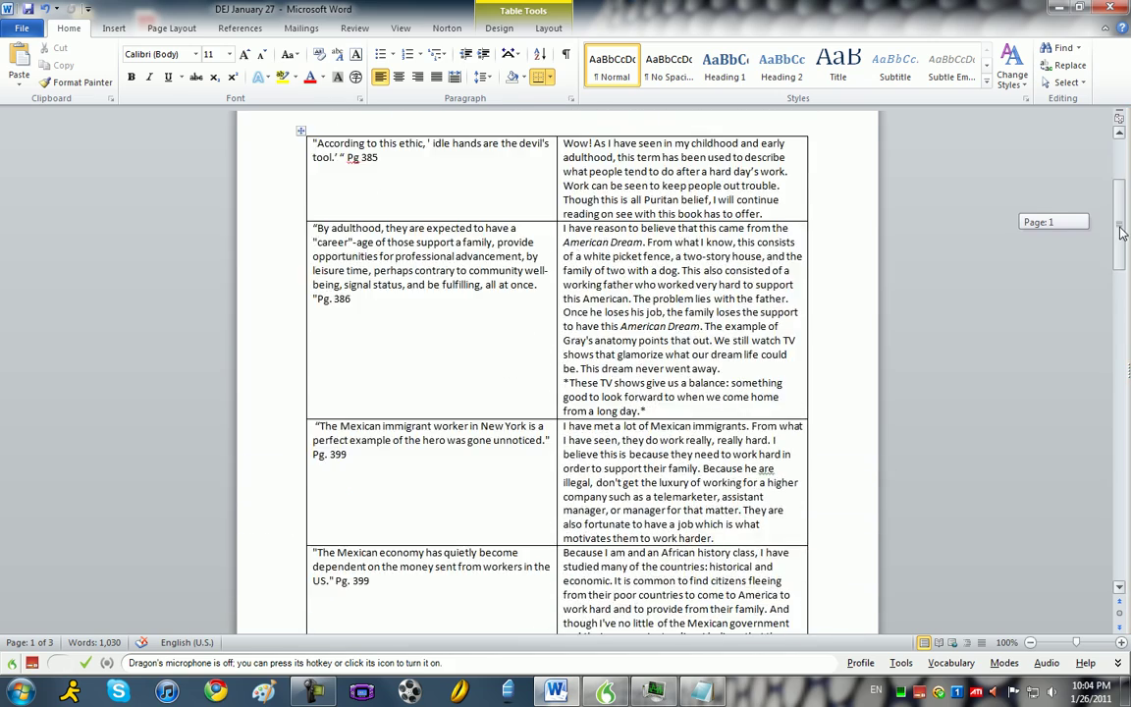
left_click_drag(1122, 230, 1102, 111)
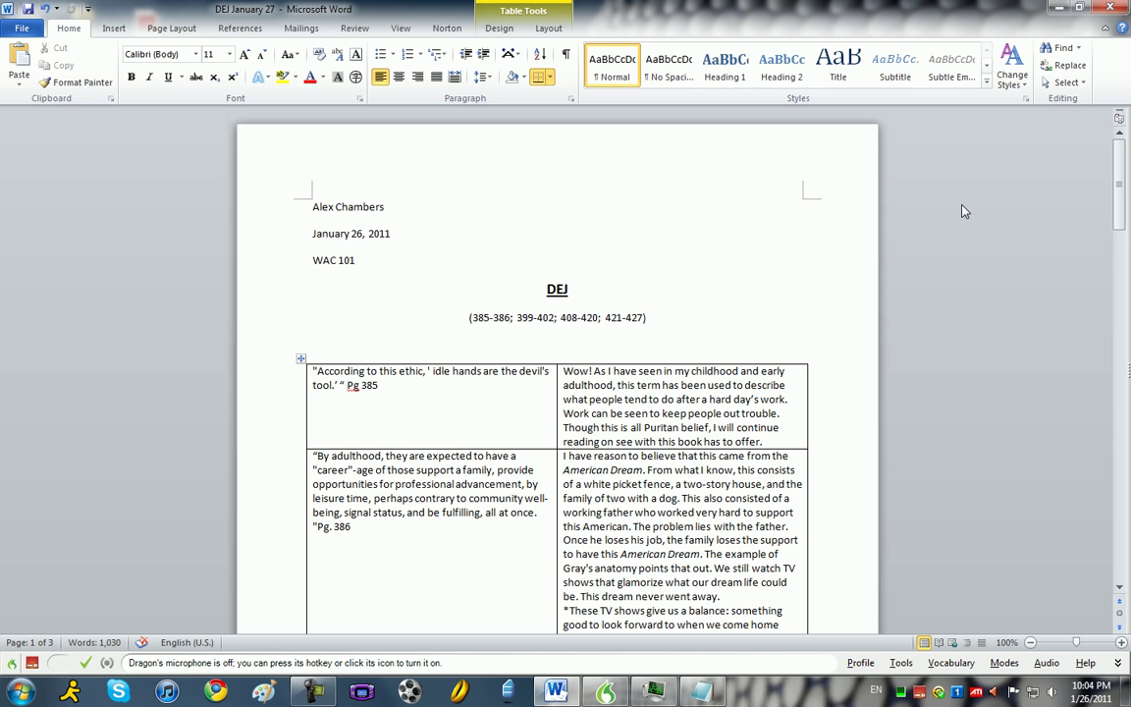
left_click(1057, 8)
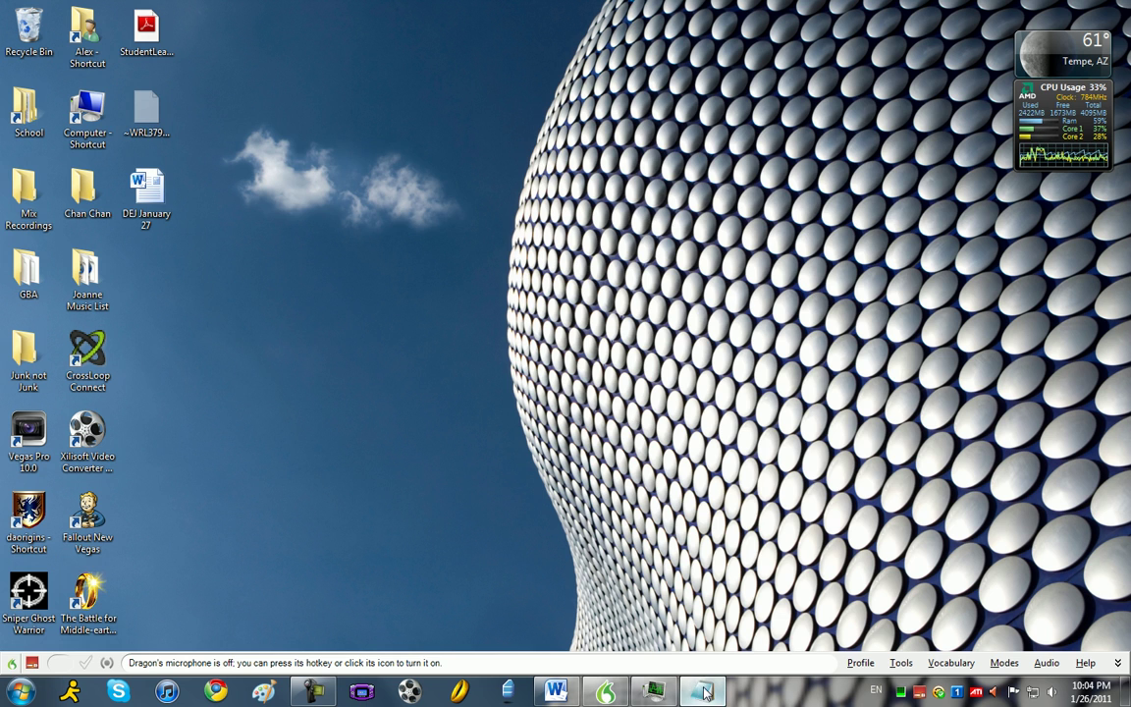
- Restore Notepad, select its line and say 'delete that', producing 'Delete+ and him will'
left_click(705, 693)
left_click_drag(402, 94, 410, 94)
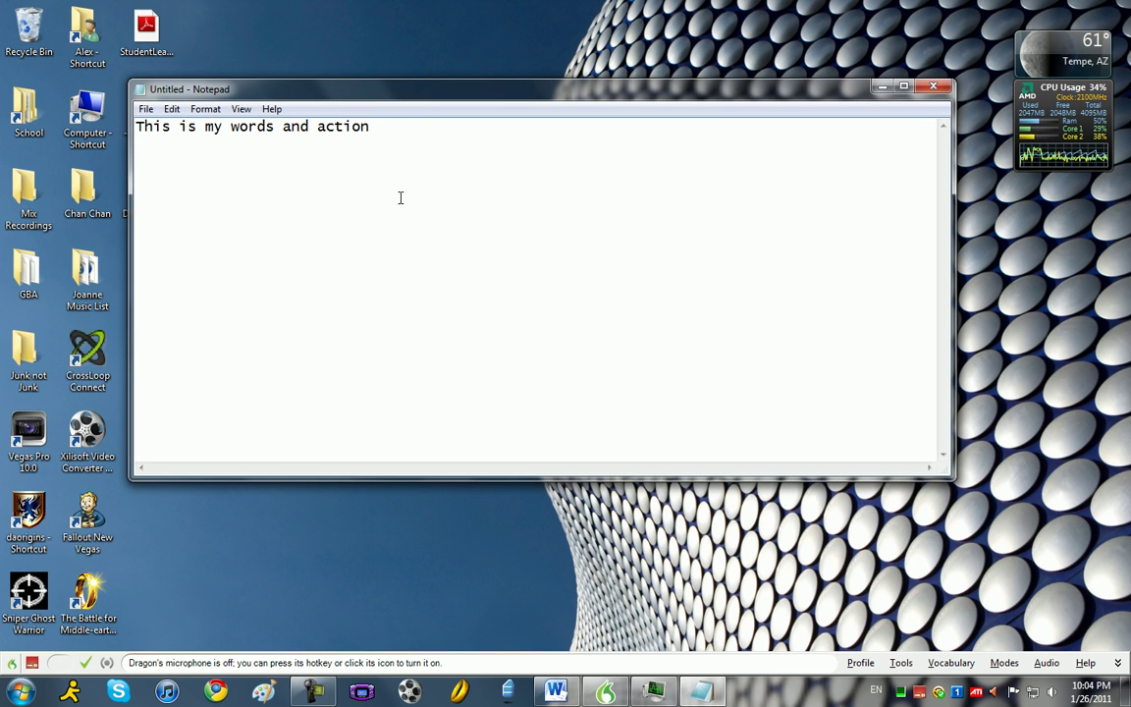
left_click_drag(377, 135, 119, 135)
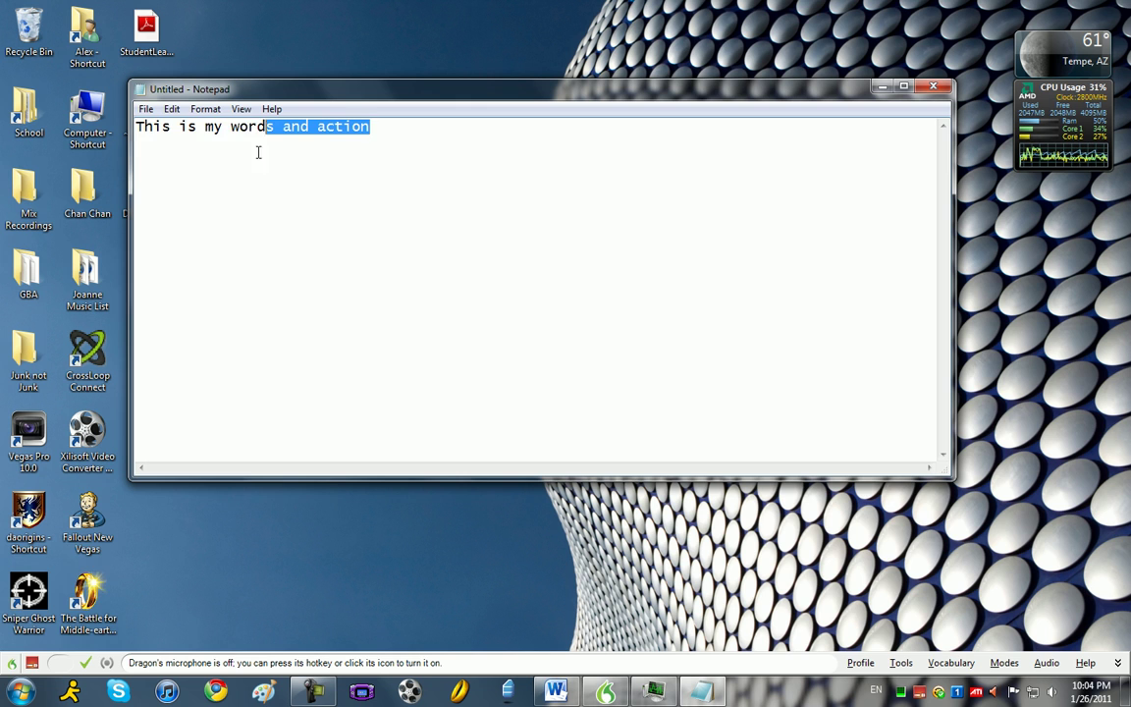
left_click(34, 663)
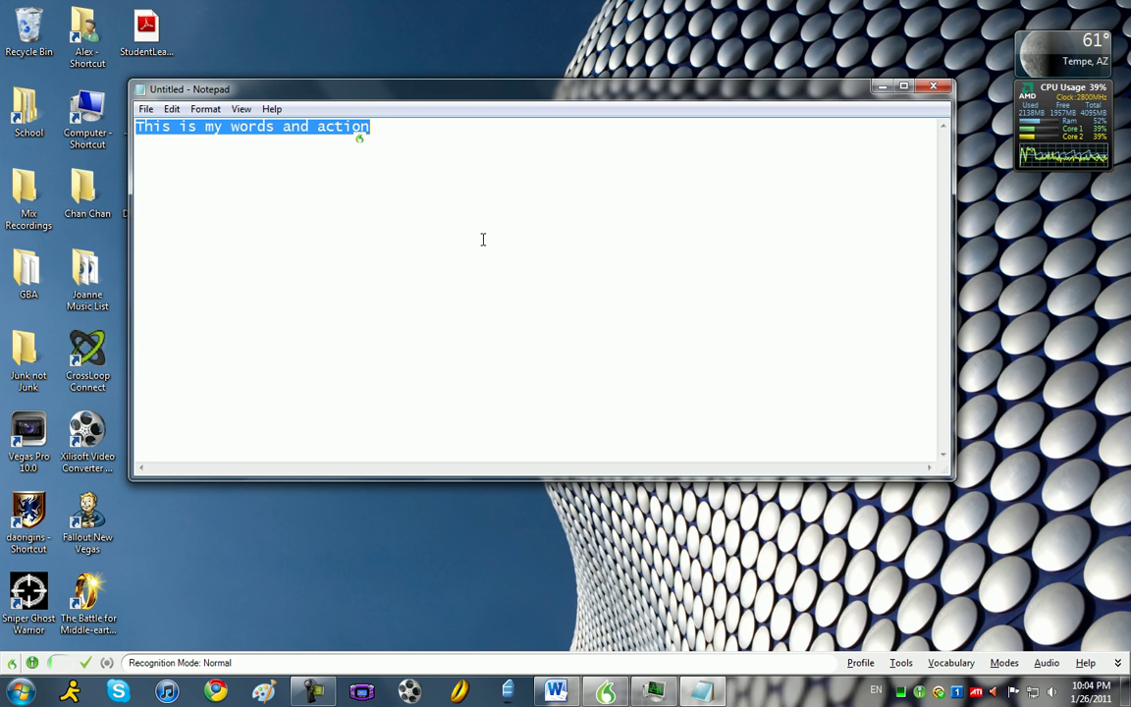
type("Delete+")
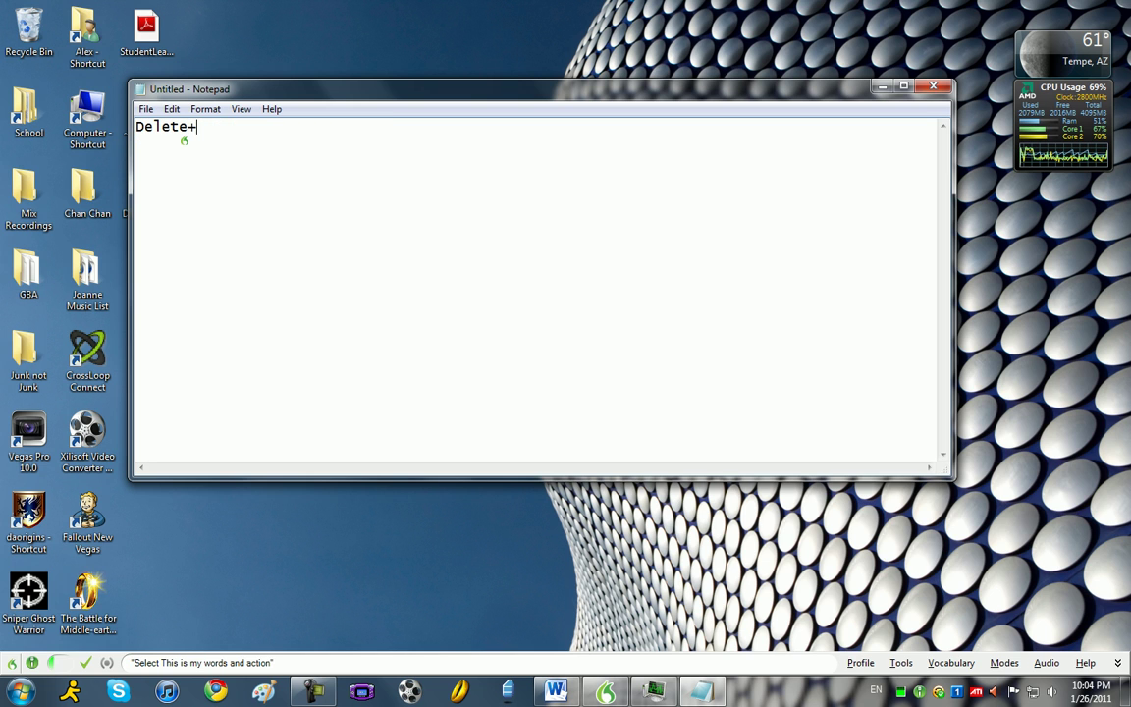
type(" and him")
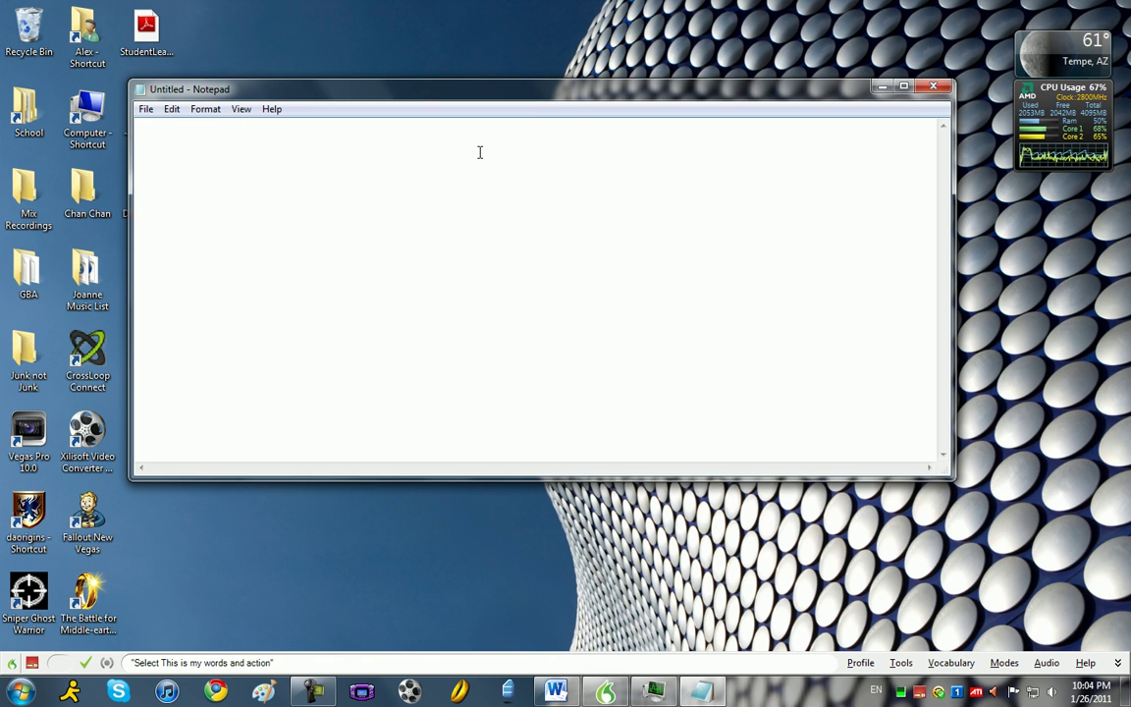
type(" will")
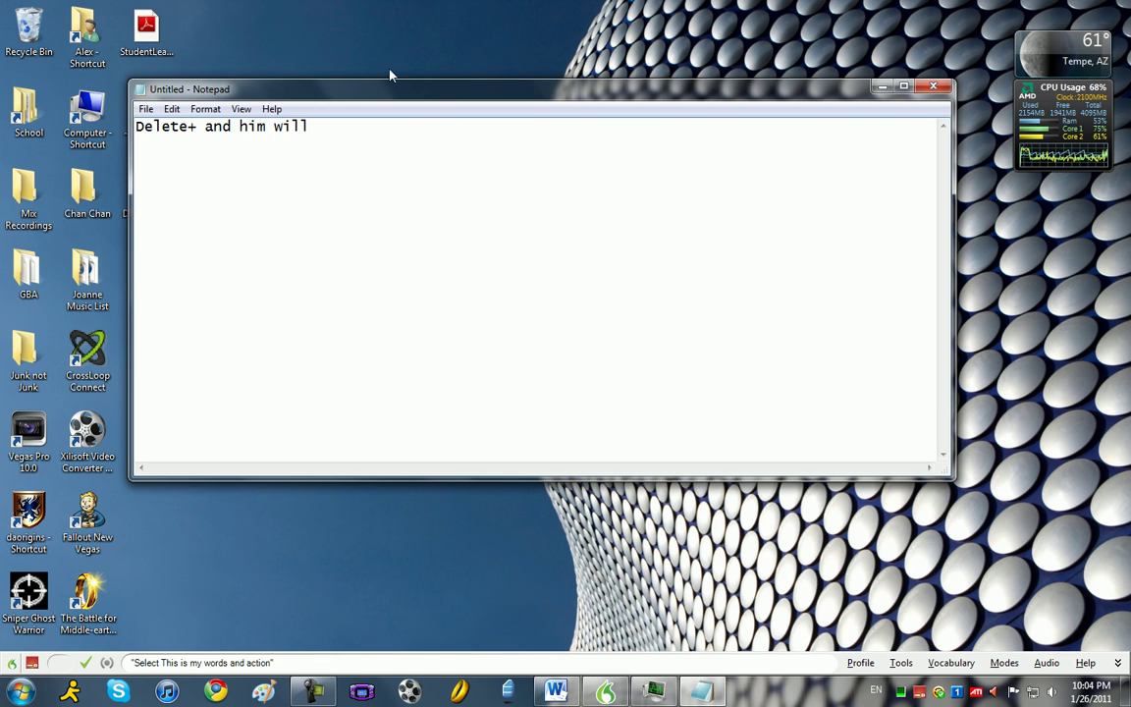
- Erase 'Delete+ and him will' by voice with 'select all' and 'delete line', then mute Dragon
left_click(32, 664)
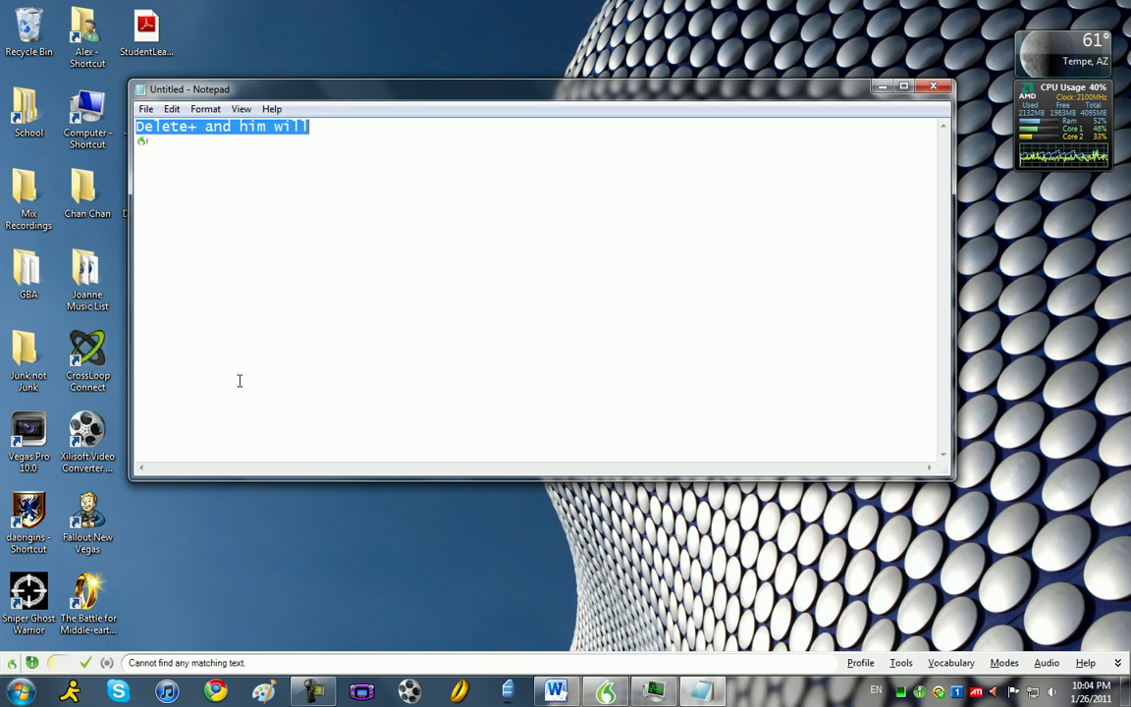
left_click(33, 664)
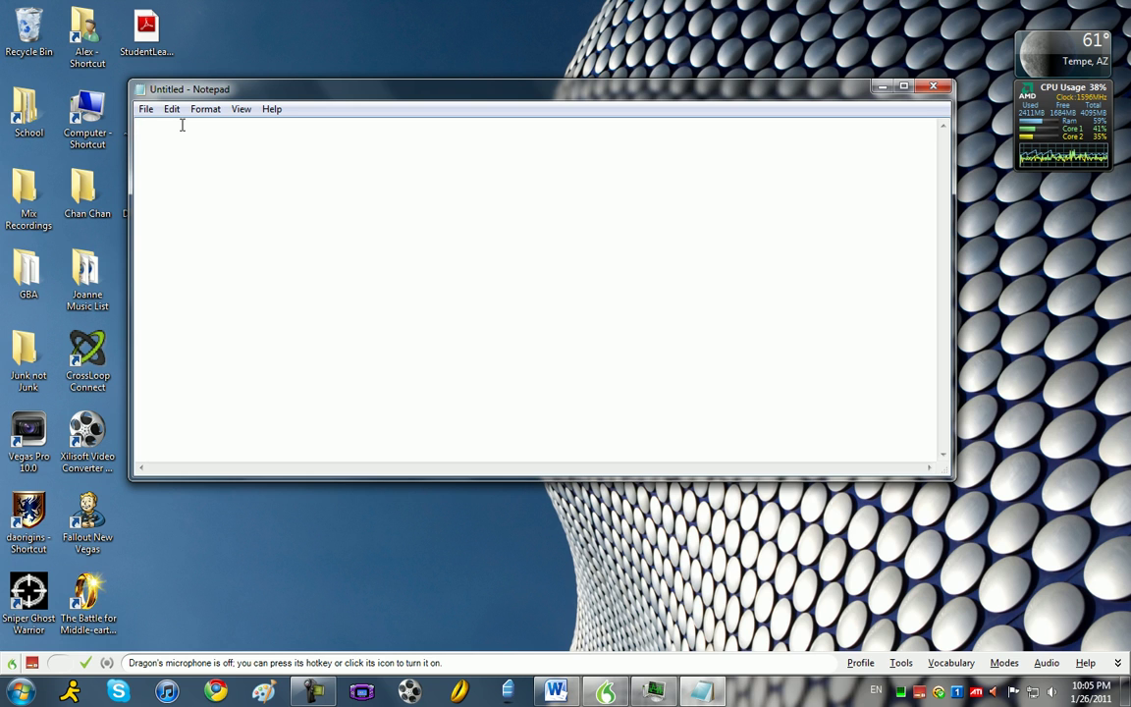
left_click_drag(214, 93, 205, 89)
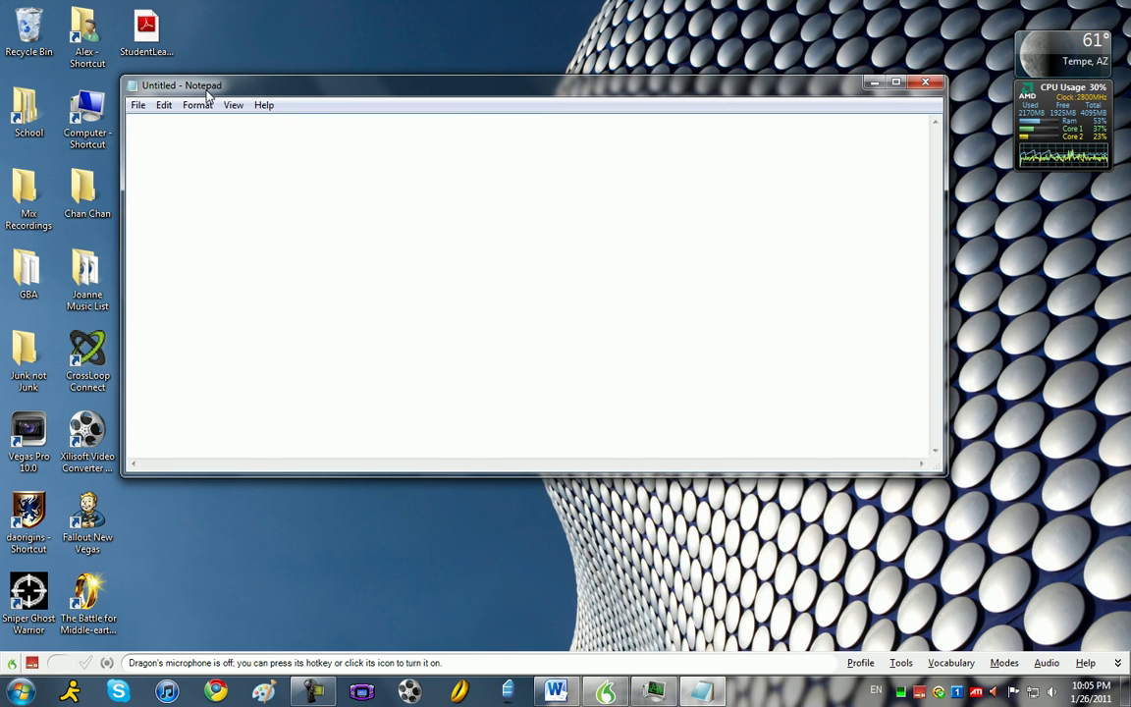